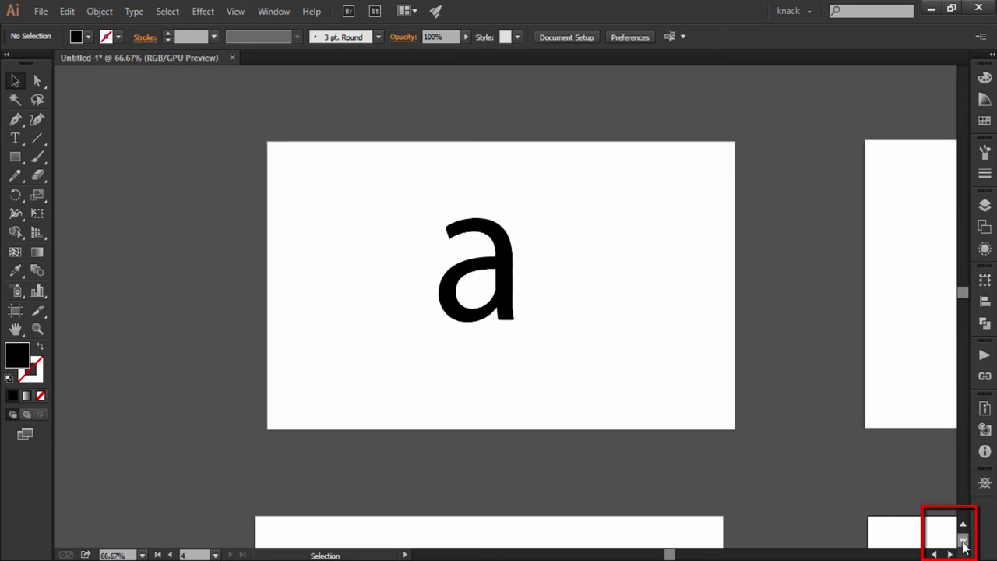
# - Nudge the view down, up and sideways with the scrollbar arrows, leaving the a artboard slightly left
pyautogui.click(963, 540)
pyautogui.click(963, 525)
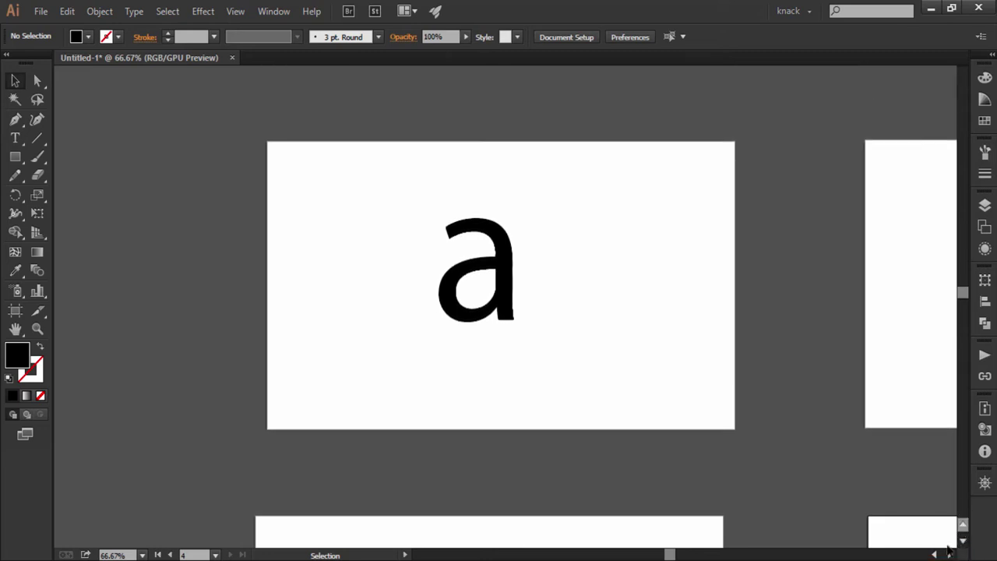
pyautogui.click(934, 553)
pyautogui.click(949, 554)
pyautogui.click(949, 553)
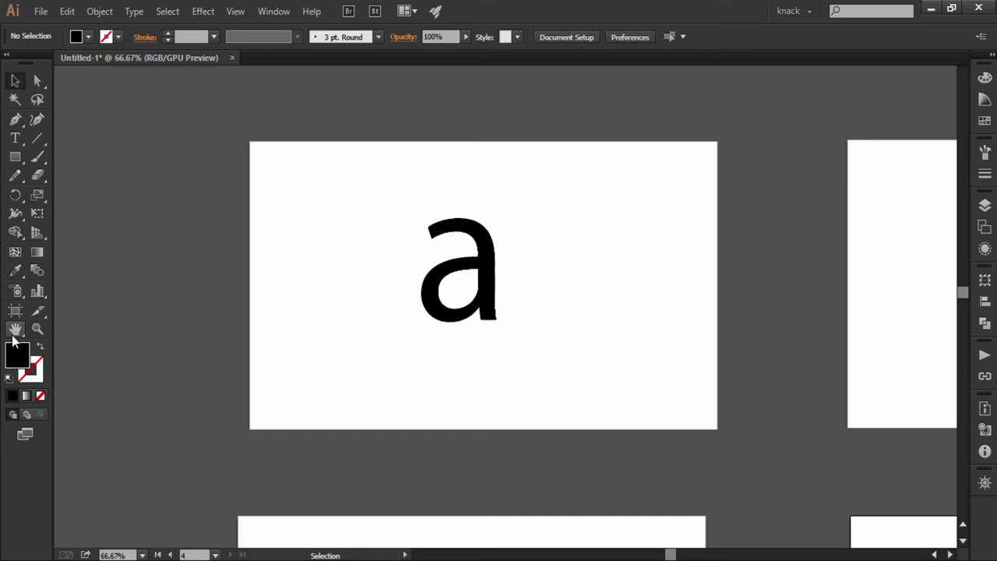
# - Select the Hand tool, check its flyout, and drag the canvas until the a artboard is near centre
pyautogui.click(15, 332)
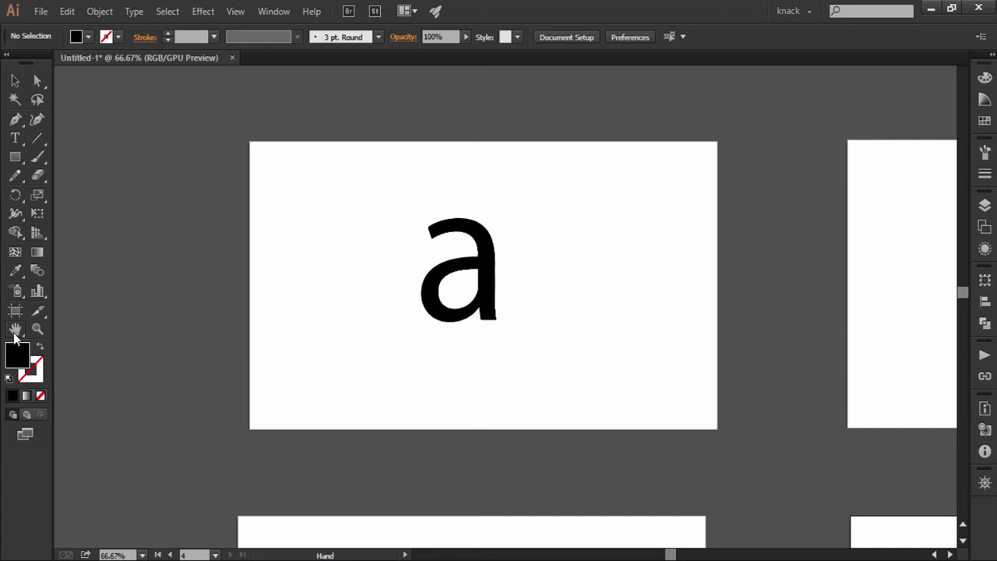
pyautogui.click(14, 332)
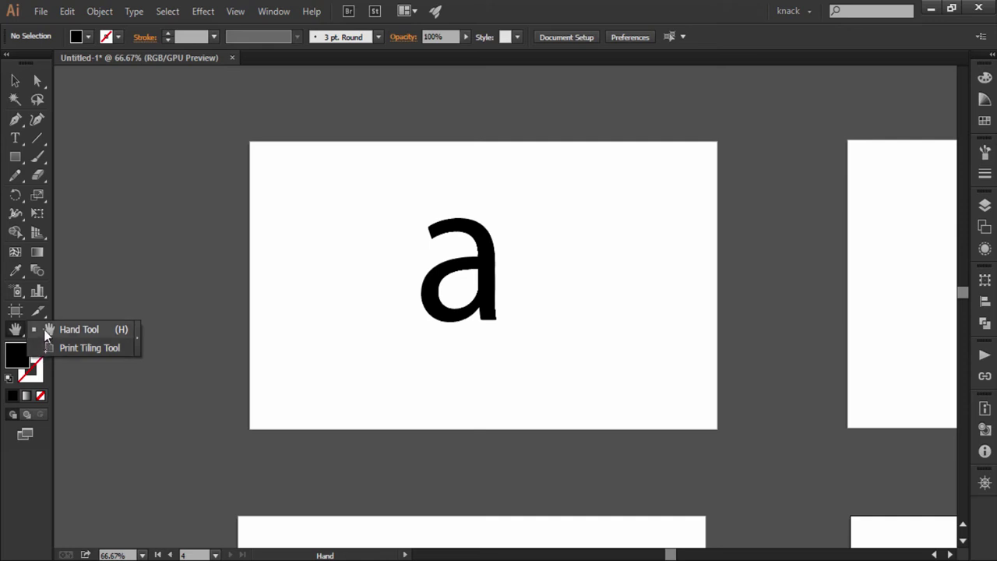
pyautogui.click(43, 329)
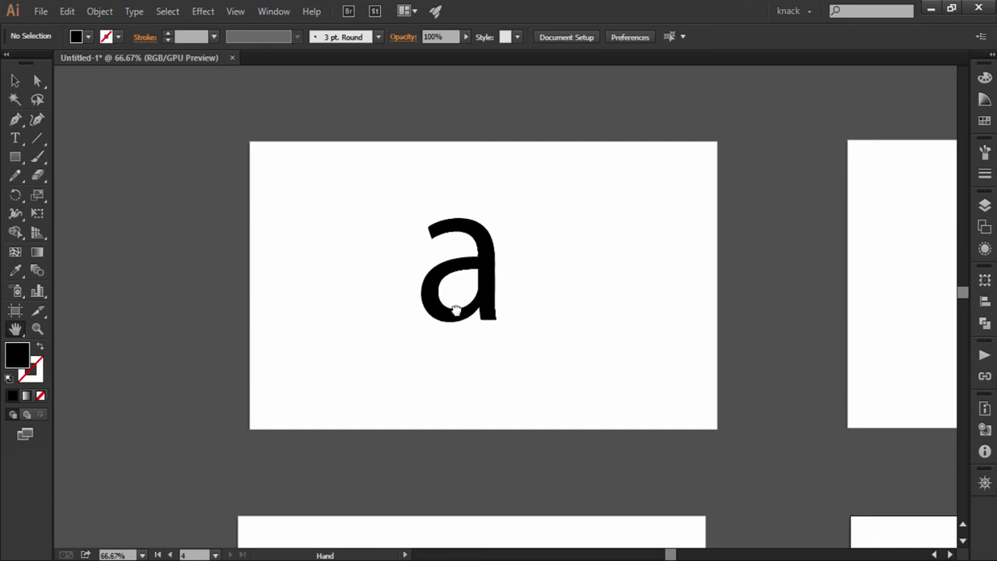
pyautogui.moveTo(444, 289); pyautogui.dragTo(480, 369)
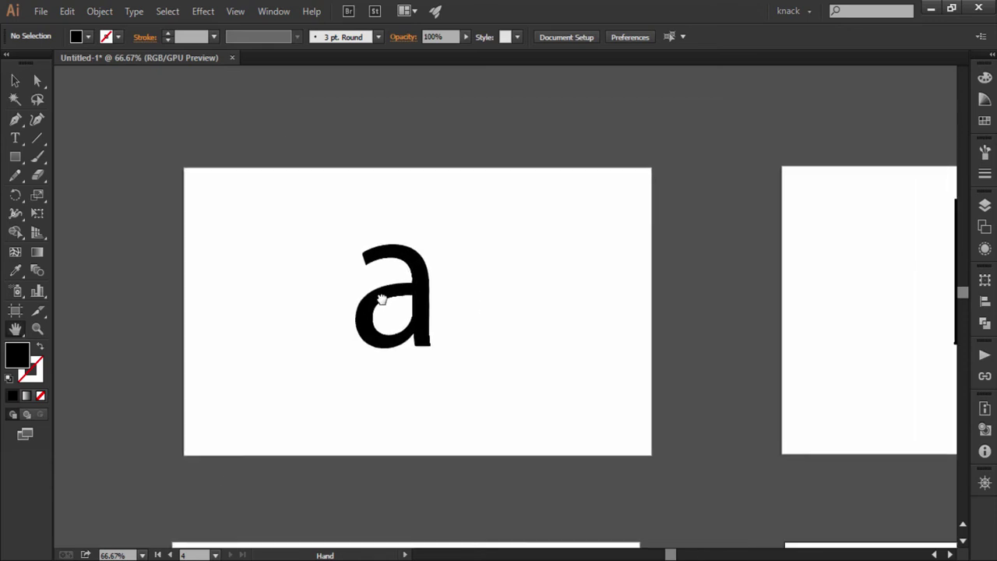
pyautogui.moveTo(480, 368)
pyautogui.mouseDown()
pyautogui.moveTo(378, 297)
pyautogui.moveTo(474, 303)
pyautogui.moveTo(445, 329)
pyautogui.moveTo(465, 310)
pyautogui.mouseUp()
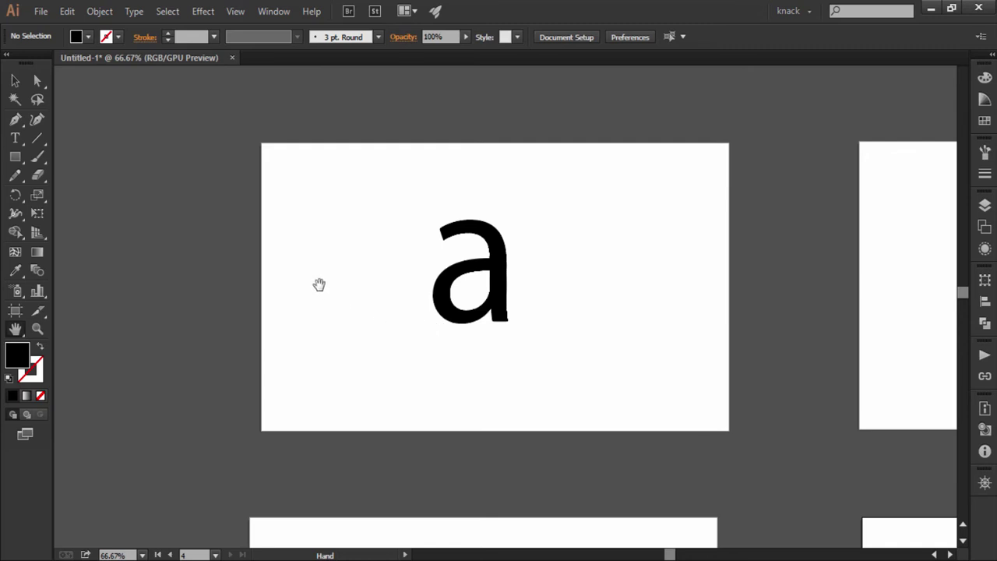
# - From the Selection tool (V), hold Spacebar and drag to shift the a artboard lower and left
pyautogui.press('v')
pyautogui.press('space')
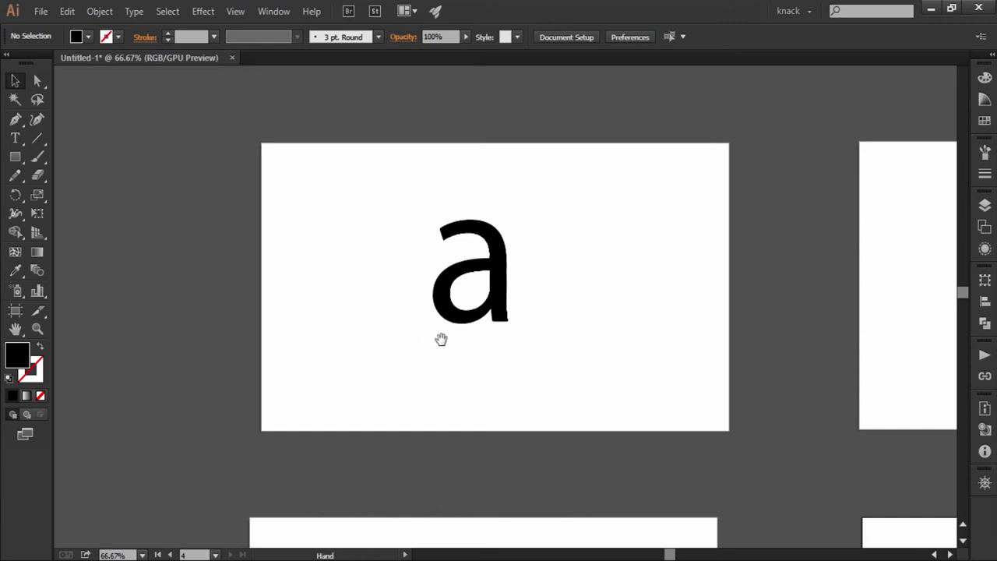
pyautogui.moveTo(441, 339)
pyautogui.mouseDown()
pyautogui.moveTo(383, 325)
pyautogui.moveTo(394, 285)
pyautogui.moveTo(488, 309)
pyautogui.moveTo(443, 363)
pyautogui.moveTo(422, 363)
pyautogui.mouseUp()
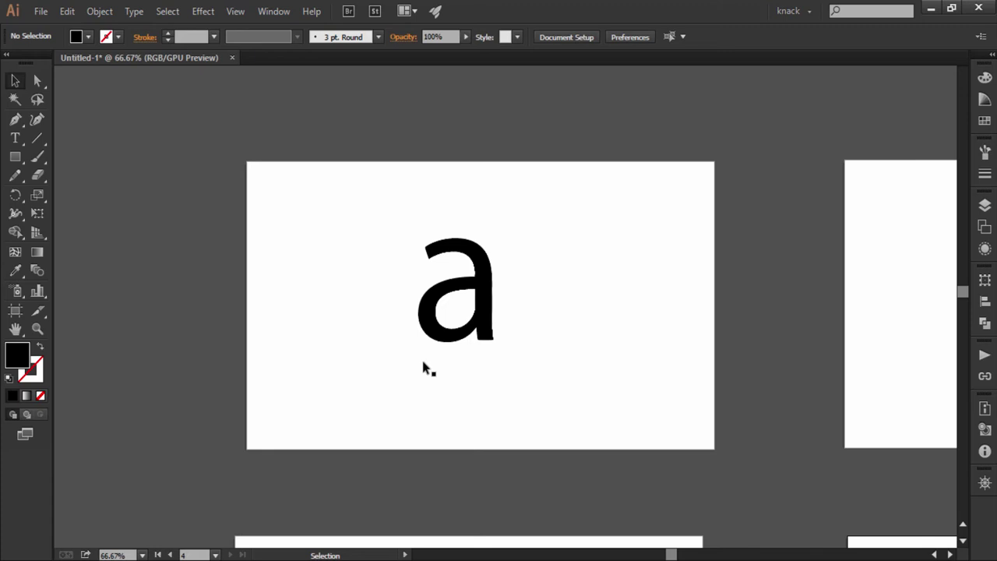
# - Make artboard 1 the current artboard and Ctrl+scroll the view sideways
pyautogui.click(357, 389)
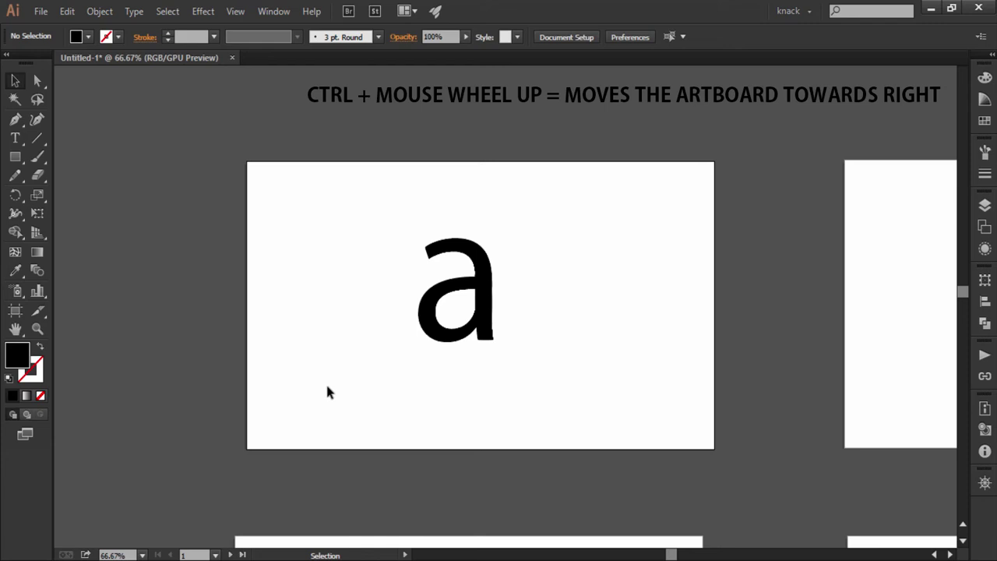
pyautogui.keyDown('ctrl'); pyautogui.scroll(1, 327, 388); pyautogui.keyUp('ctrl')
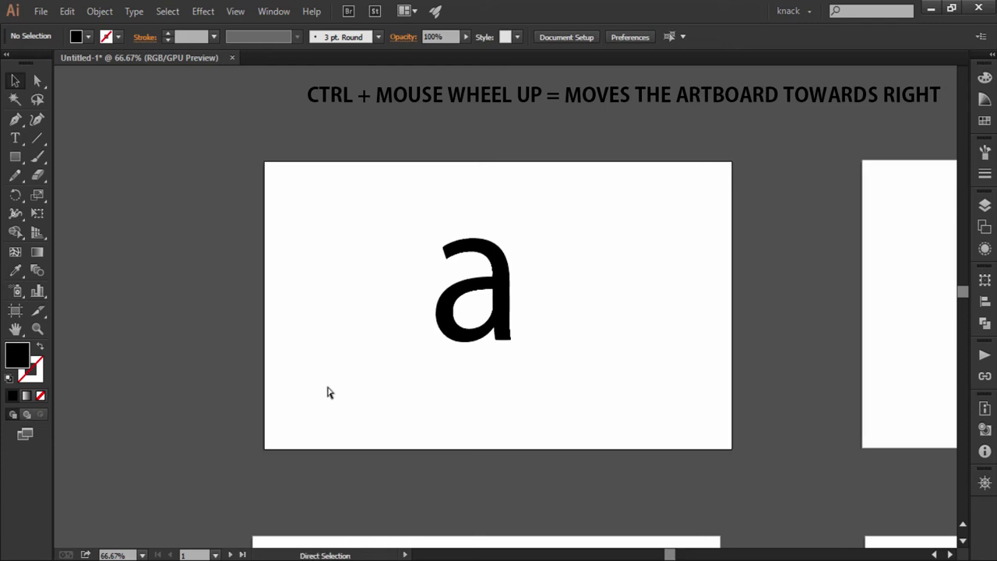
pyautogui.keyDown('ctrl'); pyautogui.scroll(1, 327, 392); pyautogui.keyUp('ctrl')
pyautogui.keyDown('ctrl'); pyautogui.scroll(1, 327, 393); pyautogui.keyUp('ctrl')
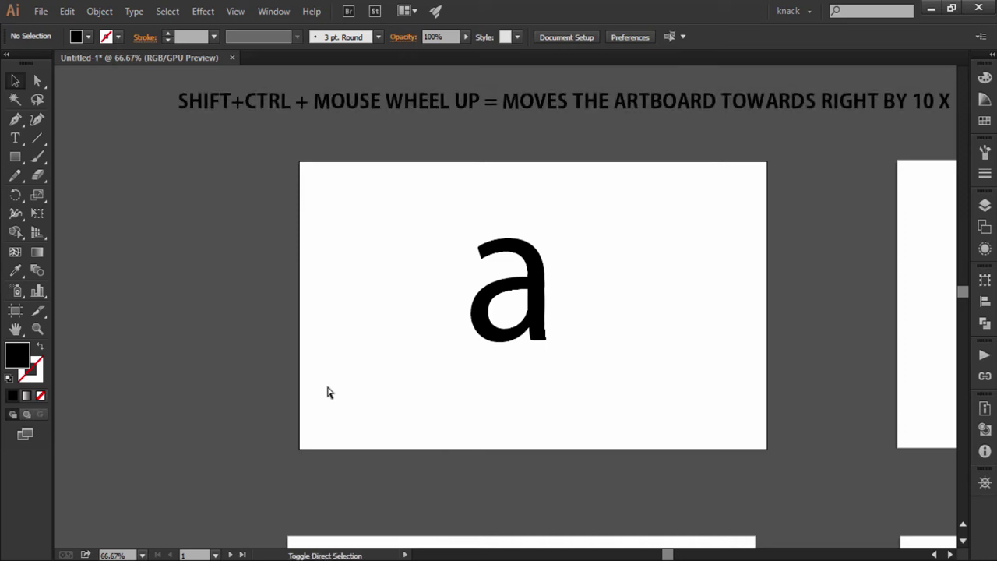
pyautogui.keyDown('ctrl'); pyautogui.keyDown('shift'); pyautogui.scroll(3, 327, 392); pyautogui.keyUp('shift'); pyautogui.keyUp('ctrl')
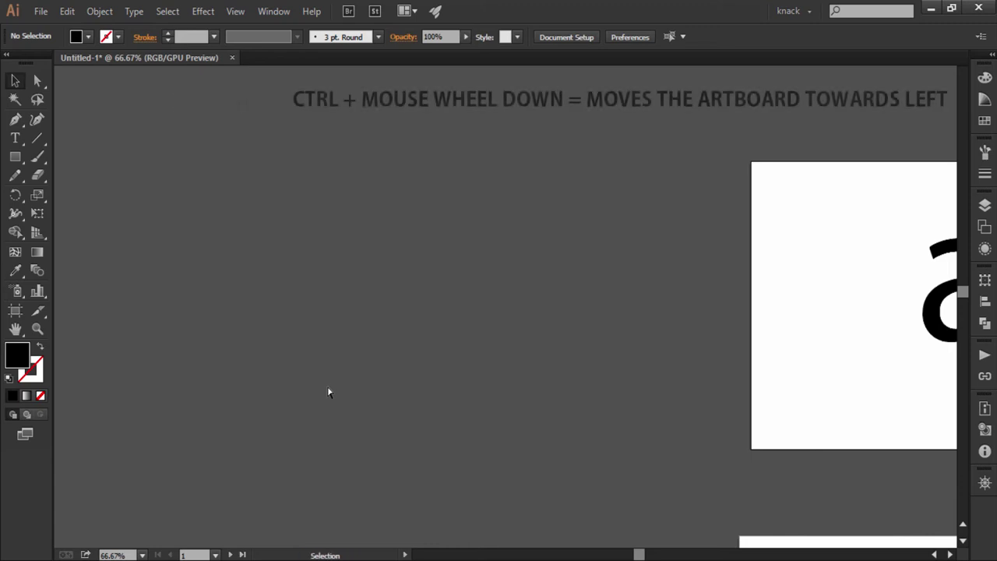
# - Shift+Ctrl+scroll the view back the other way until the a artboard is fully visible
pyautogui.keyDown('ctrl'); pyautogui.hscroll(1, 328, 391); pyautogui.keyUp('ctrl')
pyautogui.keyDown('ctrl'); pyautogui.hscroll(1, 328, 391); pyautogui.keyUp('ctrl')
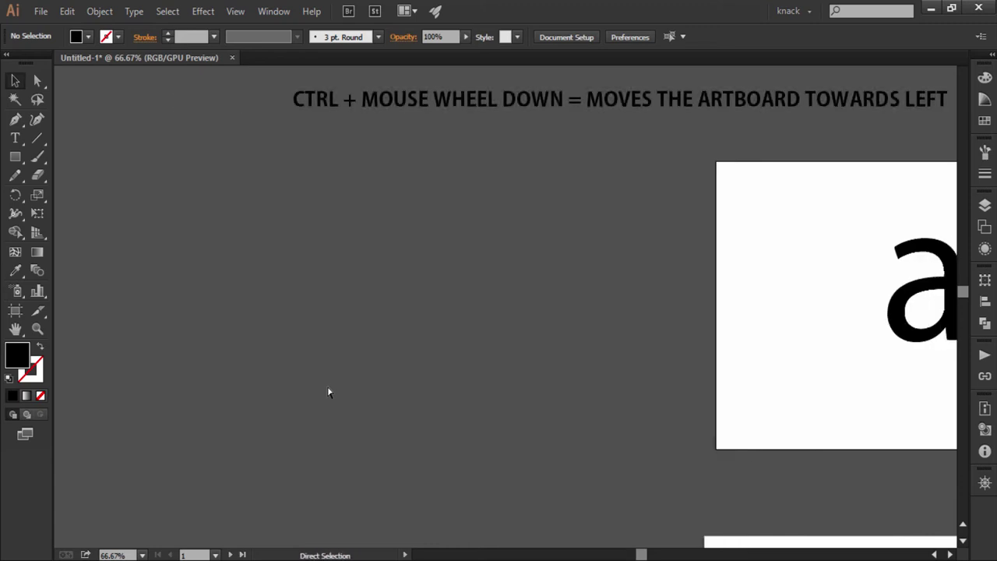
pyautogui.keyDown('ctrl'); pyautogui.scroll(-1, 327, 392); pyautogui.keyUp('ctrl')
pyautogui.keyDown('ctrl'); pyautogui.scroll(-1, 328, 392); pyautogui.keyUp('ctrl')
pyautogui.keyDown('ctrl'); pyautogui.scroll(-1, 328, 392); pyautogui.keyUp('ctrl')
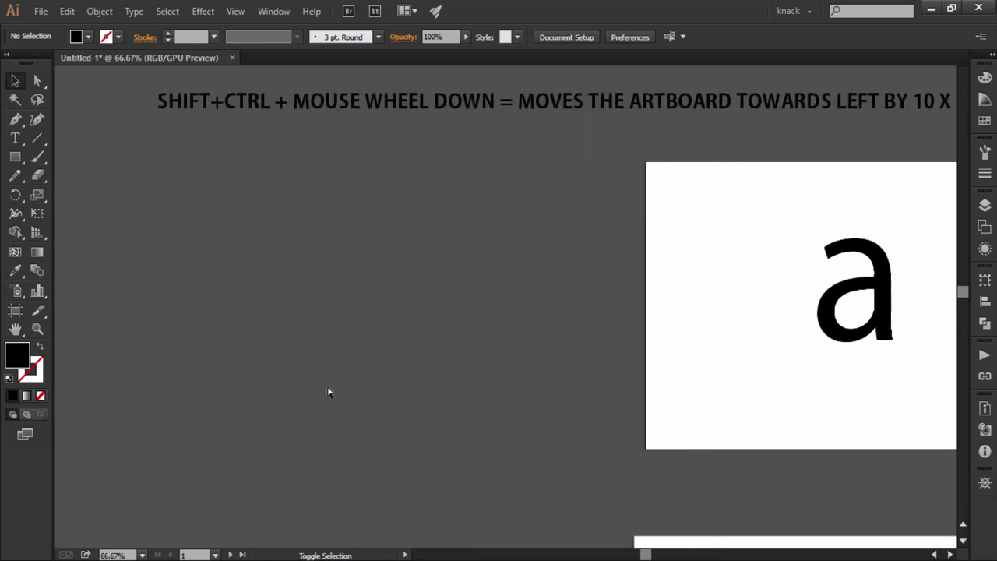
pyautogui.keyDown('ctrl'); pyautogui.keyDown('shift'); pyautogui.scroll(-1, 328, 392); pyautogui.keyUp('shift'); pyautogui.keyUp('ctrl')
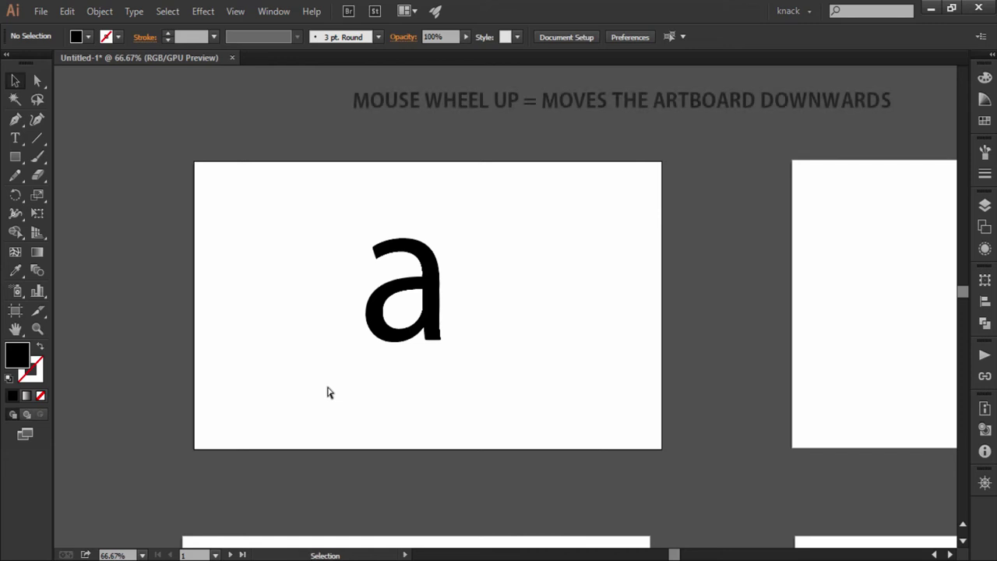
# - Scroll the view upward in several mouse-wheel steps
pyautogui.scroll(1, 328, 392)
pyautogui.scroll(1, 328, 392)
pyautogui.scroll(2, 327, 387)
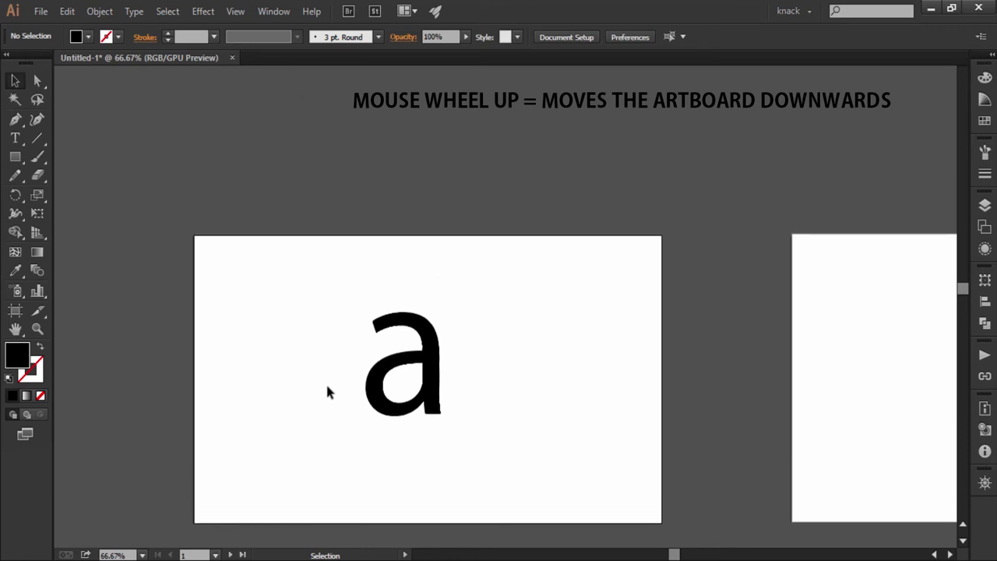
pyautogui.scroll(1, 327, 388)
pyautogui.scroll(1, 327, 387)
pyautogui.scroll(1, 327, 386)
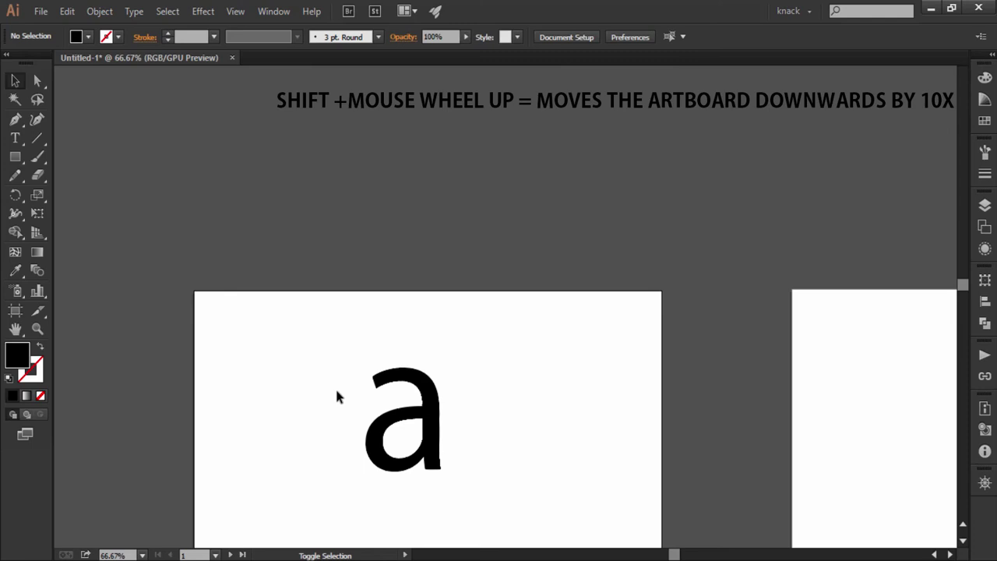
pyautogui.keyDown('shift'); pyautogui.scroll(1, 336, 391); pyautogui.keyUp('shift')
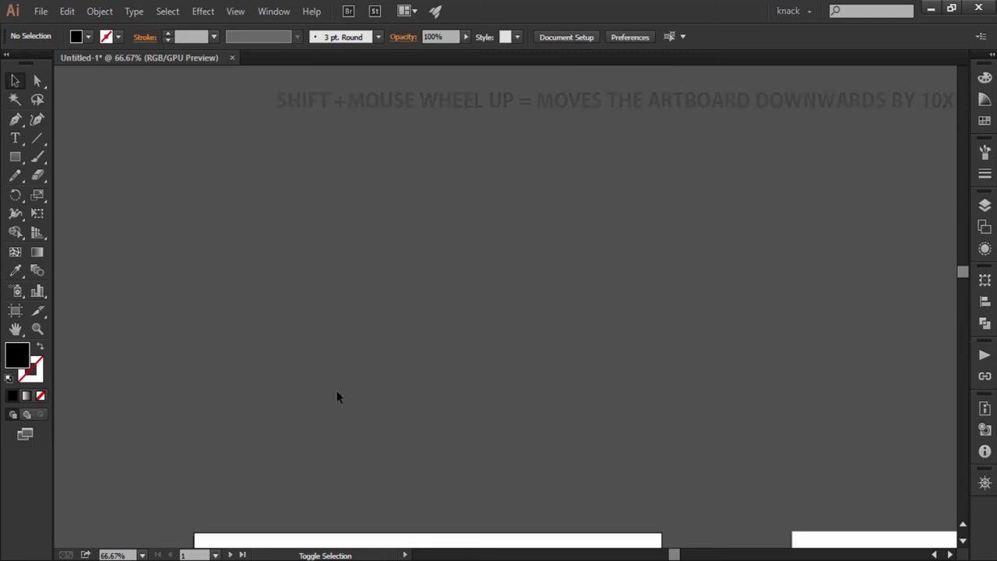
# - Scroll back down until the c artboard is centred below the a artboard
pyautogui.scroll(-1, 336, 391)
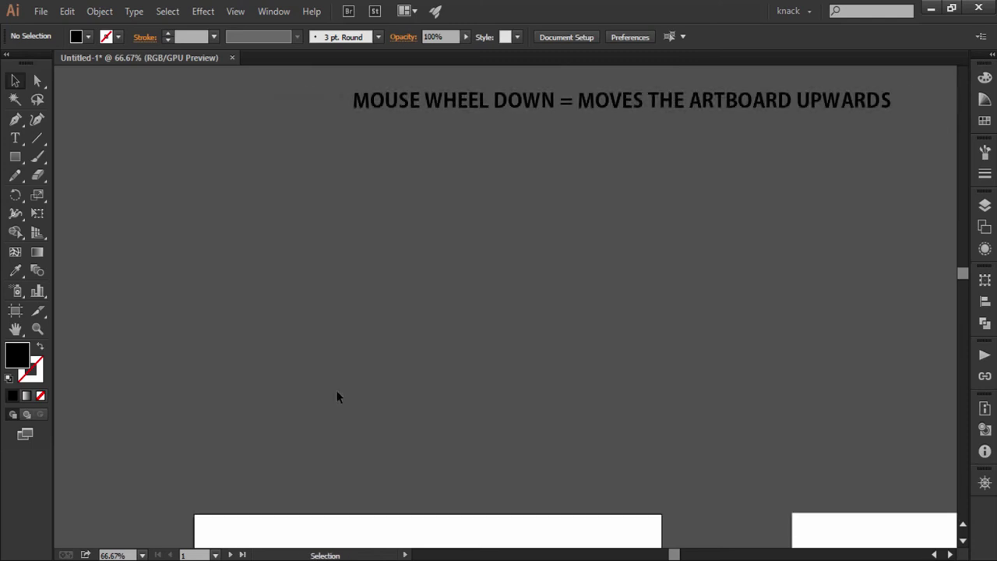
pyautogui.scroll(-1, 337, 391)
pyautogui.scroll(-2, 337, 391)
pyautogui.scroll(-3, 336, 391)
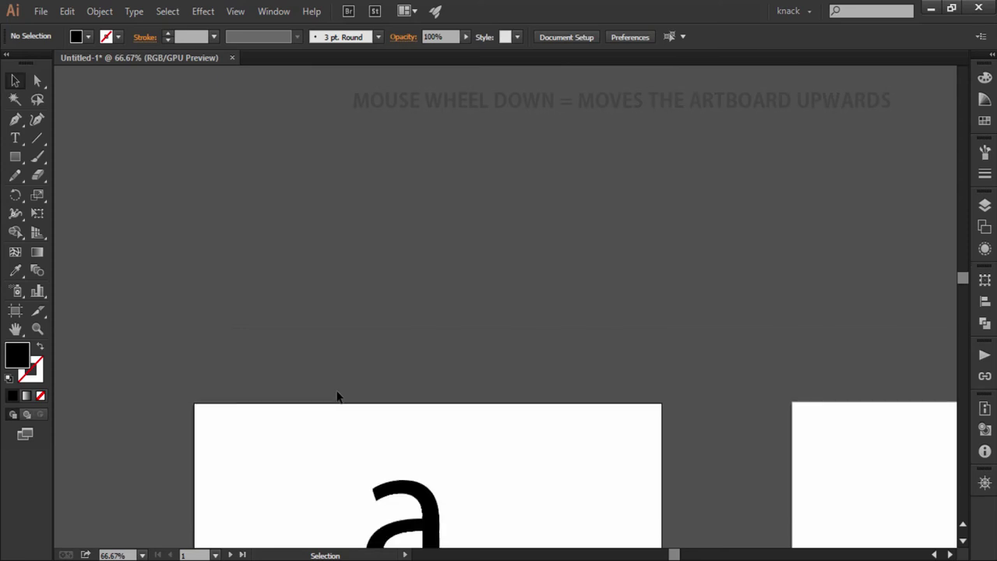
pyautogui.scroll(-1, 336, 392)
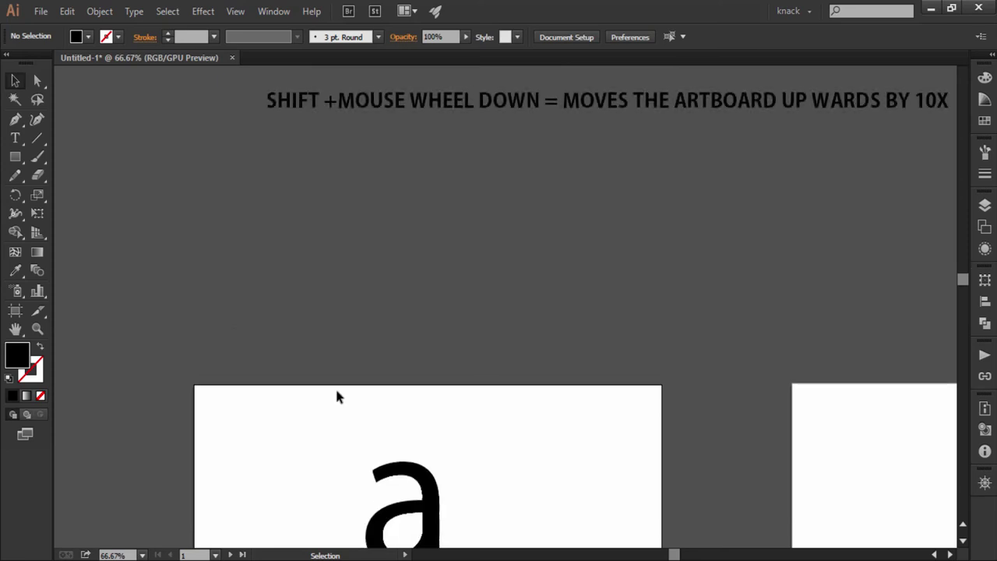
pyautogui.scroll(-3, 337, 397)
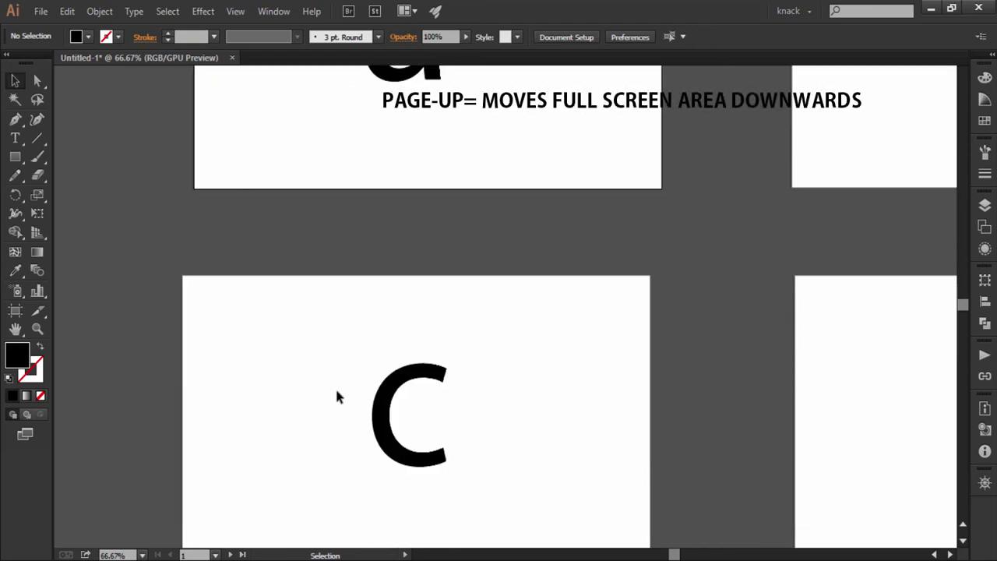
pyautogui.press('pageup')
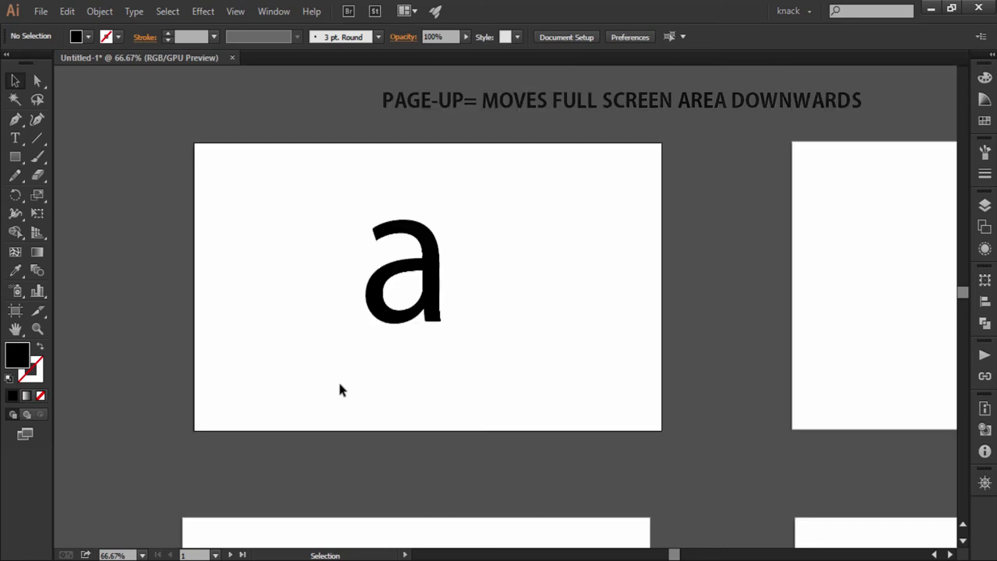
pyautogui.press('pageup')
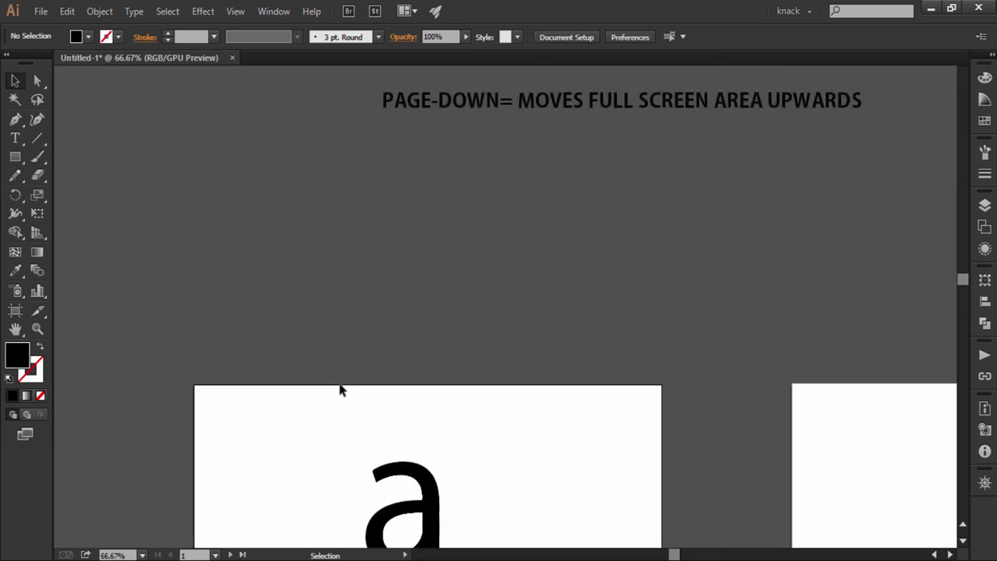
pyautogui.press('pagedown')
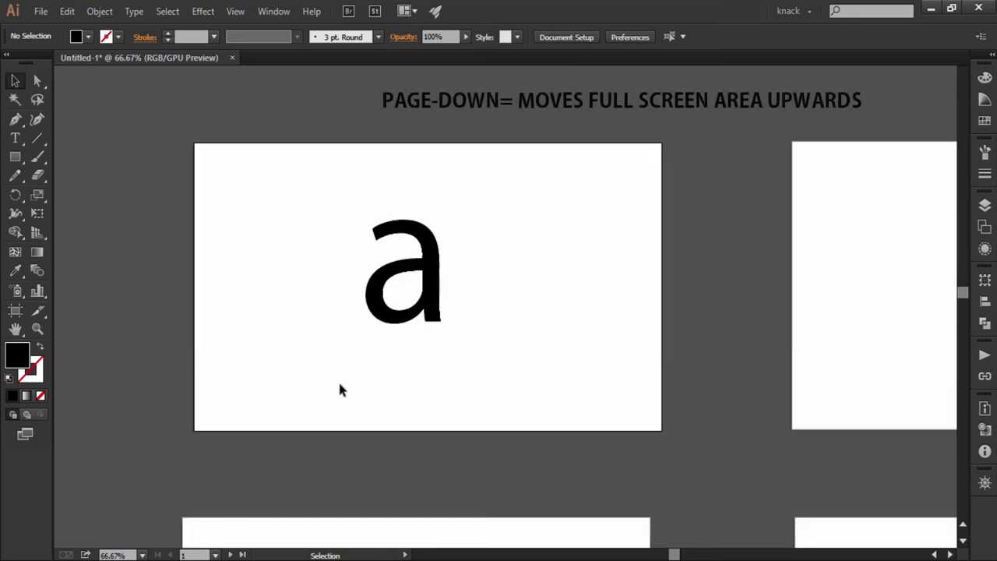
pyautogui.press('pagedown')
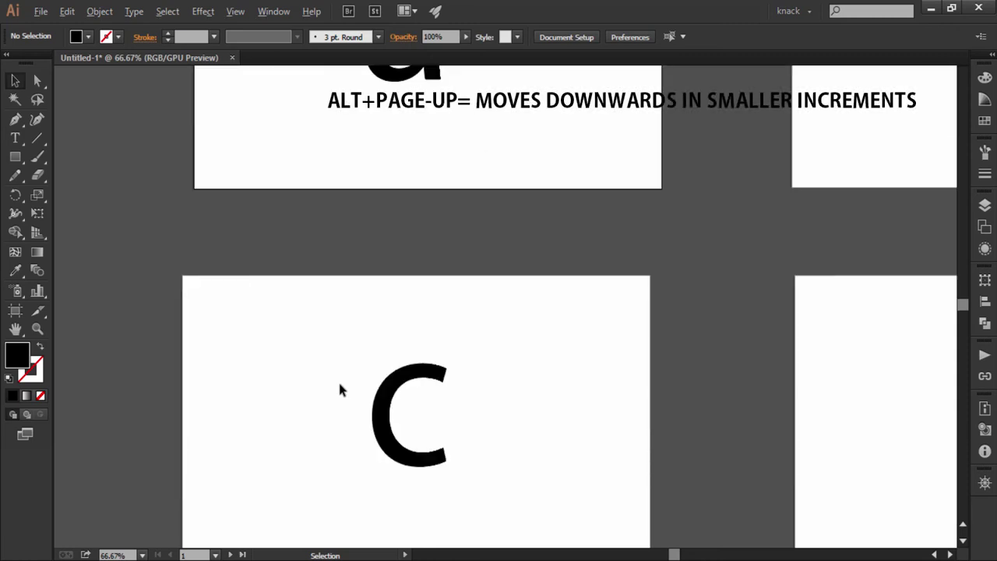
pyautogui.hotkey('alt', 'pageup')
pyautogui.hotkey('alt', 'pageup')
pyautogui.hotkey('alt', 'pageup')
pyautogui.hotkey('alt', 'pageup')
pyautogui.hotkey('alt', 'pageup')
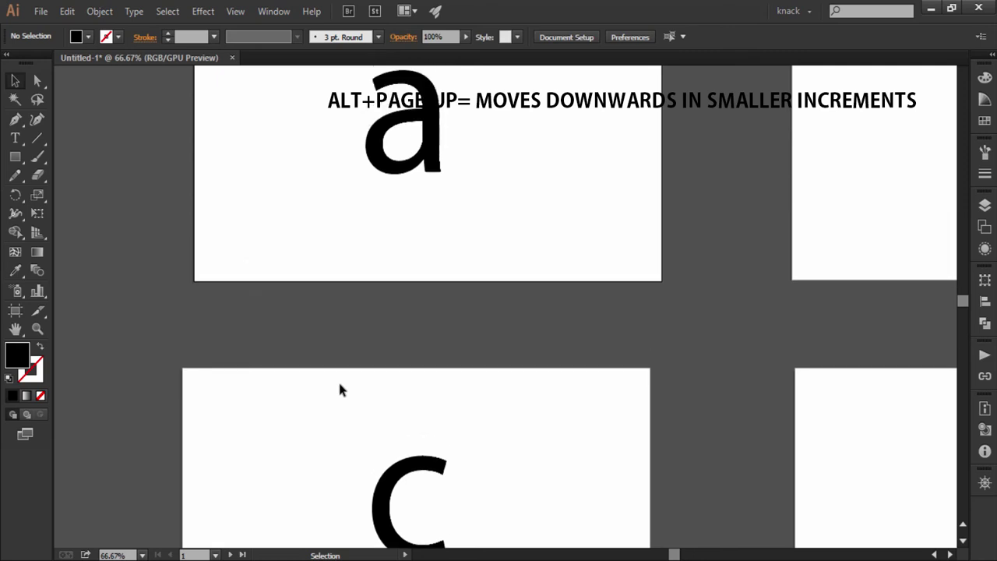
pyautogui.hotkey('alt', 'pageup')
pyautogui.hotkey('alt', 'pageup')
pyautogui.hotkey('alt', 'pageup')
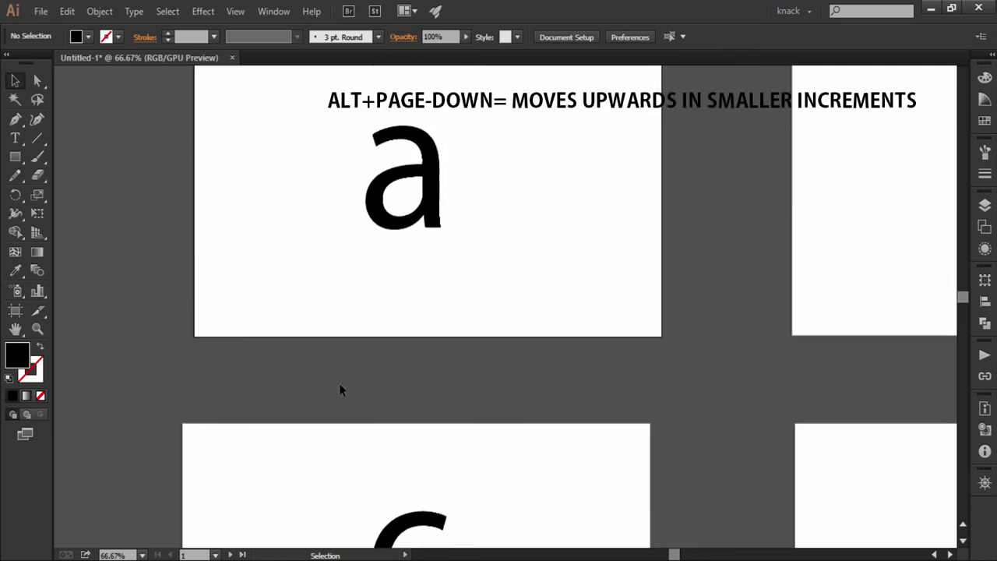
pyautogui.hotkey('alt', 'pagedown')
pyautogui.hotkey('alt', 'pagedown')
pyautogui.hotkey('alt', 'pagedown')
pyautogui.hotkey('alt', 'pagedown')
pyautogui.hotkey('alt', 'pagedown')
pyautogui.hotkey('alt', 'pagedown')
pyautogui.hotkey('alt', 'pagedown')
pyautogui.hotkey('alt', 'pagedown')
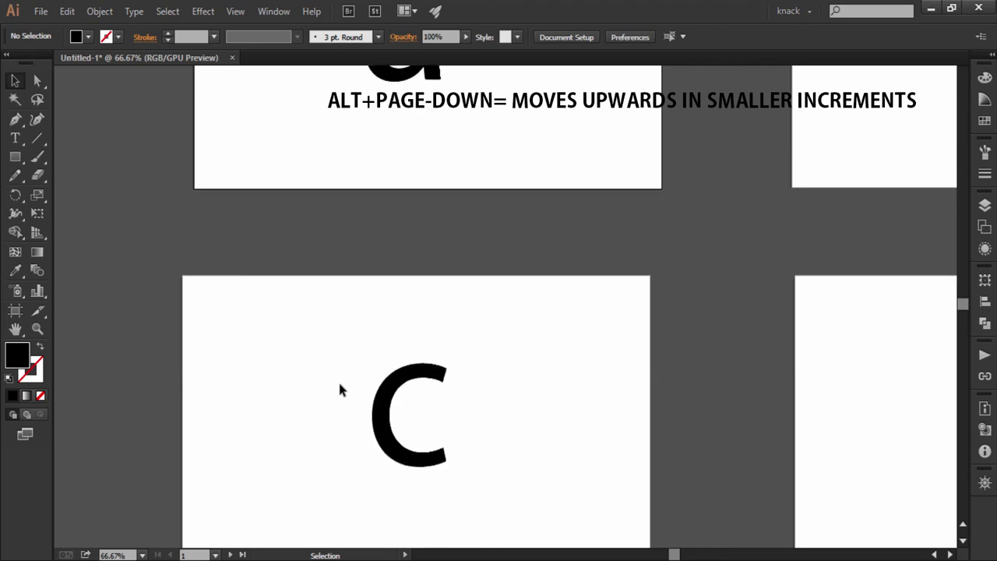
pyautogui.hotkey('alt', 'pagedown')
pyautogui.hotkey('alt', 'pagedown')
pyautogui.hotkey('alt', 'pagedown')
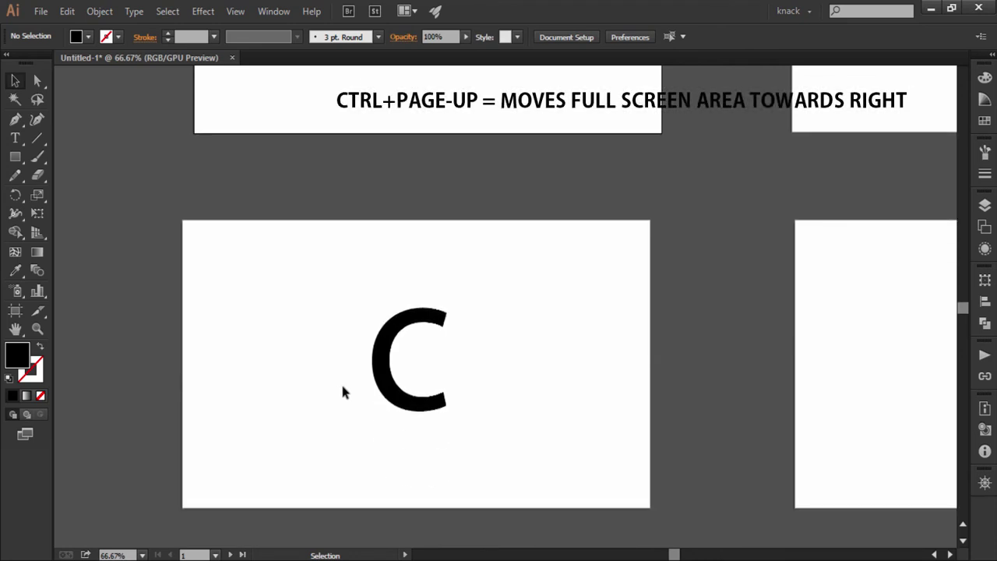
# - Use Ctrl+Page Up/Down and Alt+Ctrl+Page Up/Down to centre the d artboard, c at the left edge
pyautogui.hotkey('ctrl', 'pageup')
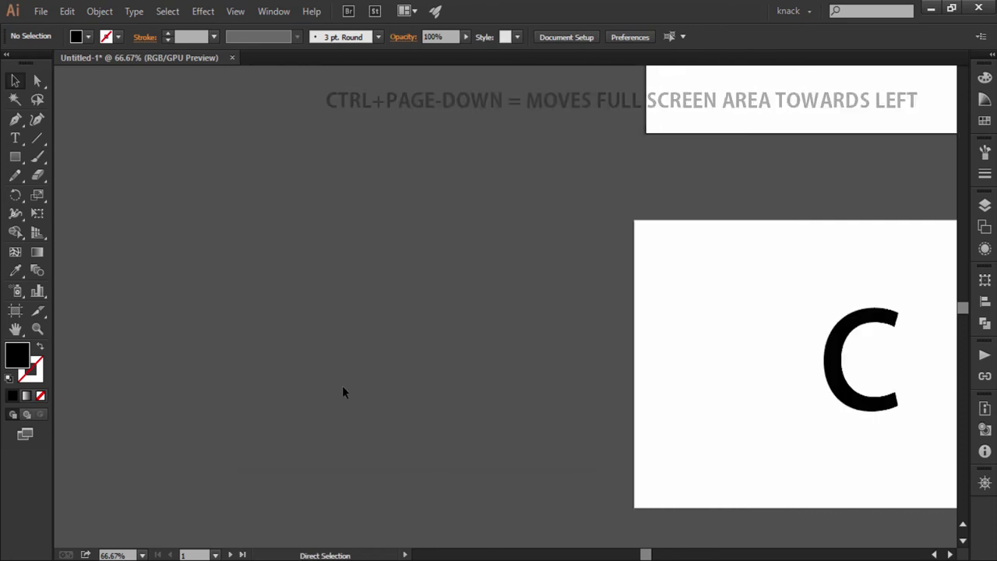
pyautogui.hotkey('ctrl', 'pagedown')
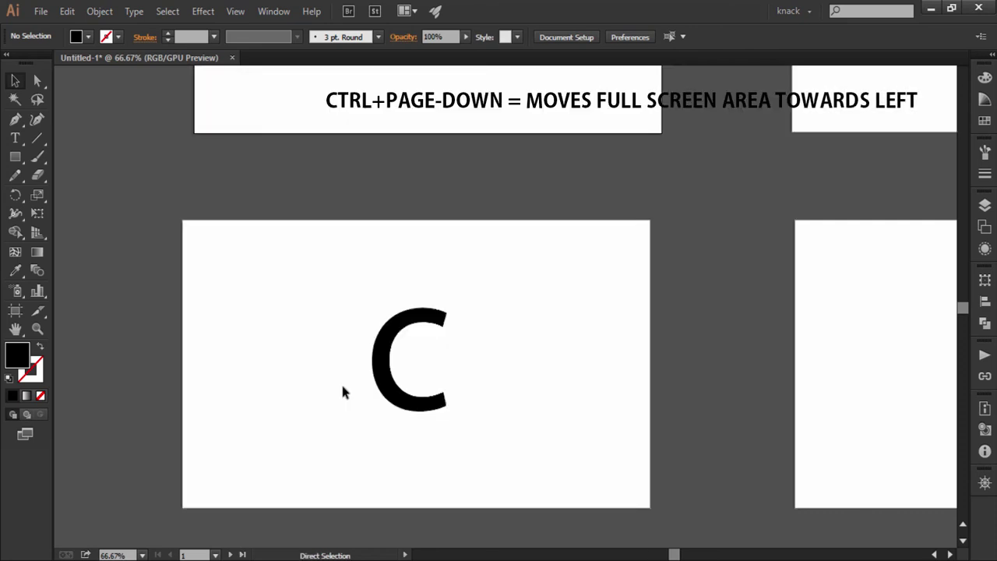
pyautogui.hotkey('ctrl', 'pagedown')
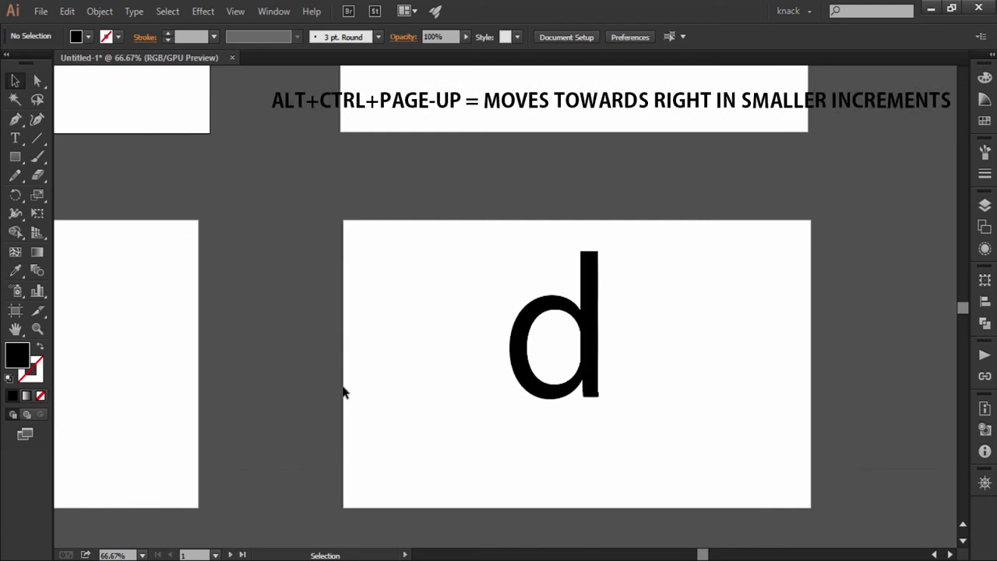
pyautogui.hotkey('alt', 'ctrl', 'pageup')
pyautogui.hotkey('alt', 'ctrl', 'pageup')
pyautogui.hotkey('alt', 'ctrl', 'pageup')
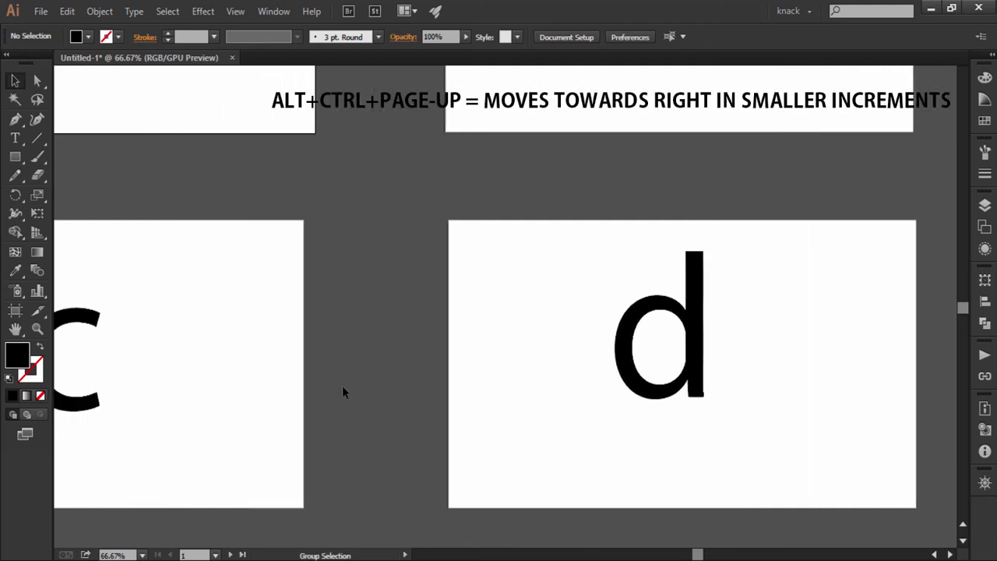
pyautogui.hotkey('alt', 'ctrl', 'pageup')
pyautogui.hotkey('alt', 'ctrl', 'pageup')
pyautogui.hotkey('alt', 'ctrl', 'pageup')
pyautogui.hotkey('alt', 'ctrl', 'pageup')
pyautogui.hotkey('alt', 'ctrl', 'pageup')
pyautogui.hotkey('alt', 'ctrl', 'pageup')
pyautogui.hotkey('alt', 'ctrl', 'pageup')
pyautogui.hotkey('alt', 'ctrl', 'pageup')
pyautogui.hotkey('alt', 'ctrl', 'pageup')
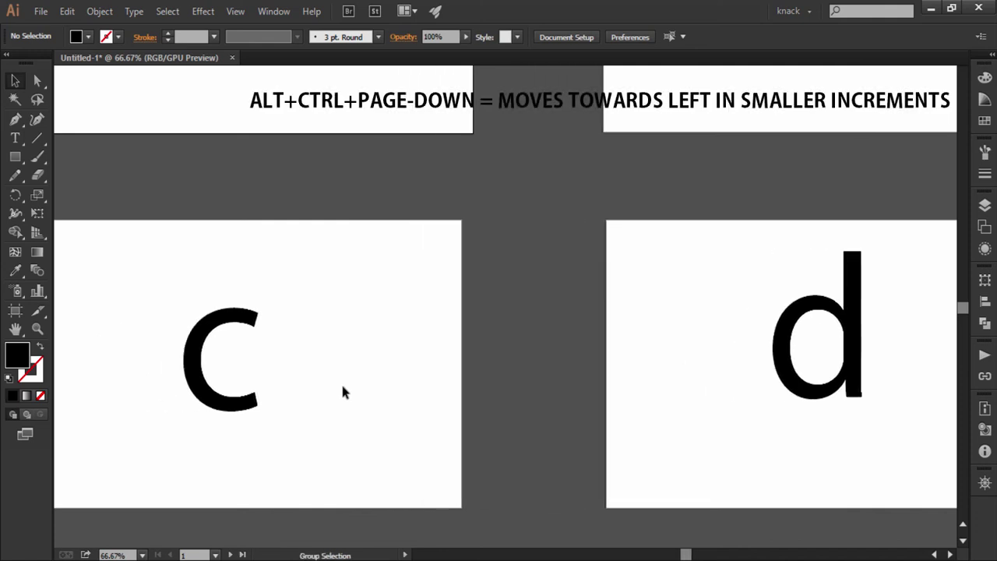
pyautogui.hotkey('alt', 'ctrl', 'pagedown')
pyautogui.hotkey('alt', 'ctrl', 'pagedown')
pyautogui.hotkey('alt', 'ctrl', 'pagedown')
pyautogui.hotkey('alt', 'ctrl', 'pagedown')
pyautogui.hotkey('alt', 'ctrl', 'pagedown')
pyautogui.hotkey('alt', 'ctrl', 'pagedown')
pyautogui.hotkey('alt', 'ctrl', 'pagedown')
pyautogui.hotkey('alt', 'ctrl', 'pagedown')
pyautogui.hotkey('alt', 'ctrl', 'pagedown')
pyautogui.hotkey('alt', 'ctrl', 'pagedown')
pyautogui.hotkey('alt', 'ctrl', 'pagedown')
pyautogui.hotkey('alt', 'ctrl', 'pagedown')
pyautogui.hotkey('alt', 'ctrl', 'pagedown')
pyautogui.hotkey('alt', 'ctrl', 'pagedown')
pyautogui.hotkey('alt', 'ctrl', 'pagedown')
pyautogui.hotkey('alt', 'ctrl', 'pagedown')
pyautogui.hotkey('alt', 'ctrl', 'pagedown')
pyautogui.hotkey('alt', 'ctrl', 'pagedown')
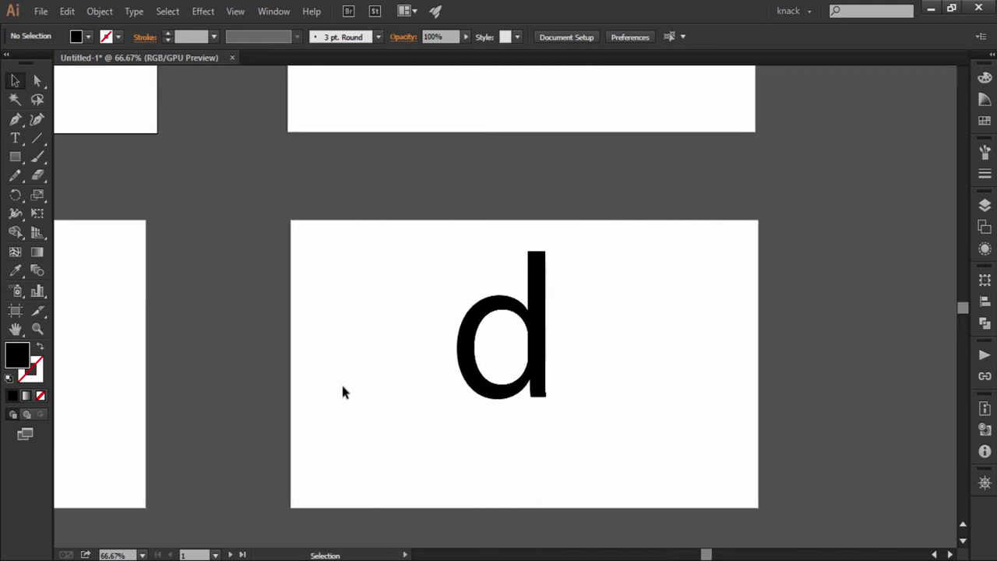